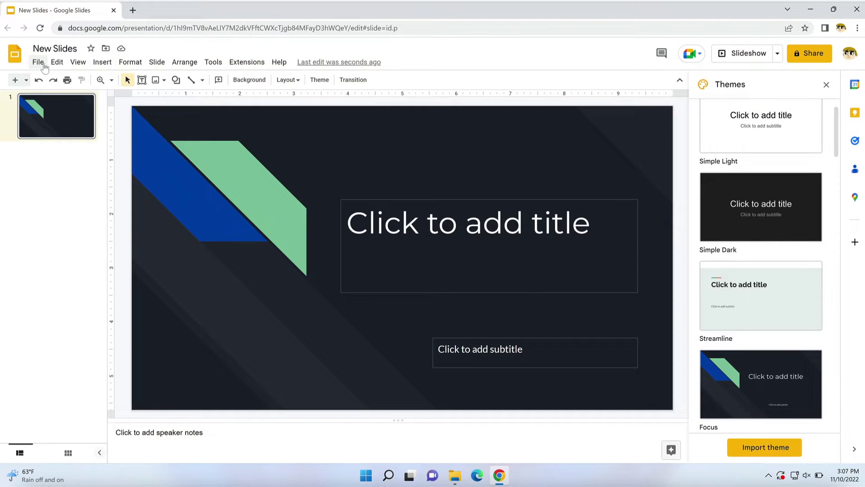
Open Presentation.pptx from Downloads/The Enjoy PowerPoint Presentation by uploading it via File > Open.
{"action": "left_click", "coordinate": [39, 63]}
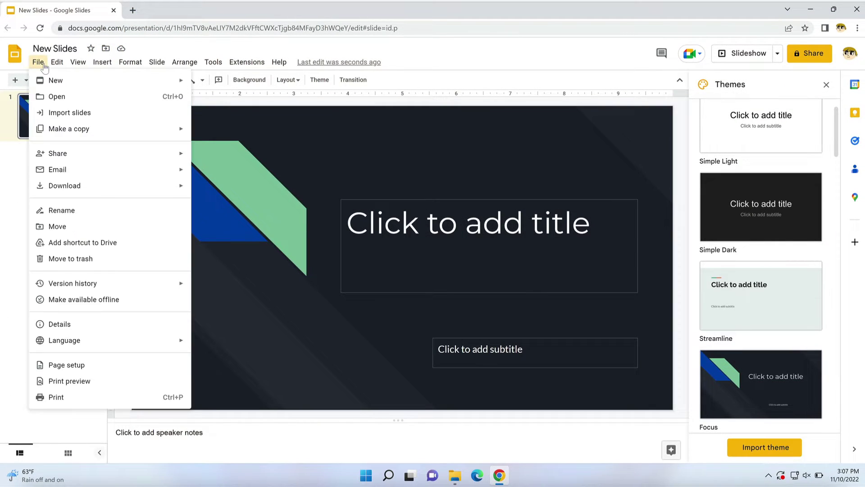
{"action": "left_click", "coordinate": [69, 95]}
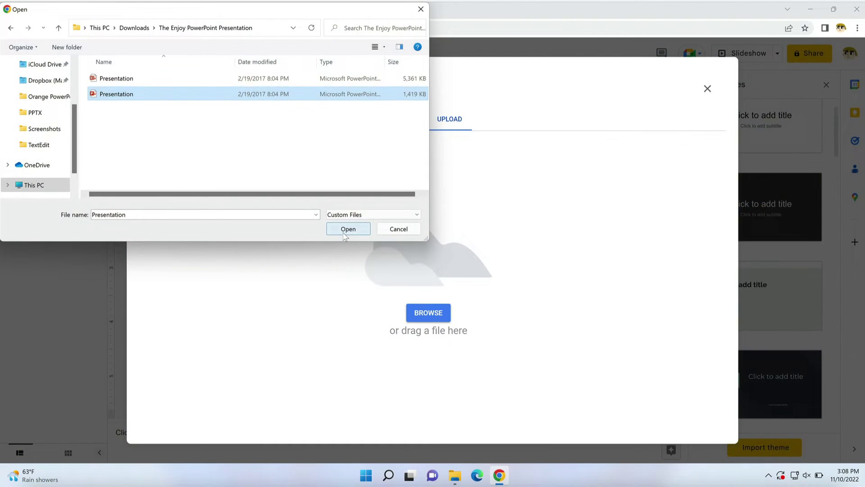
{"action": "left_click", "coordinate": [345, 232]}
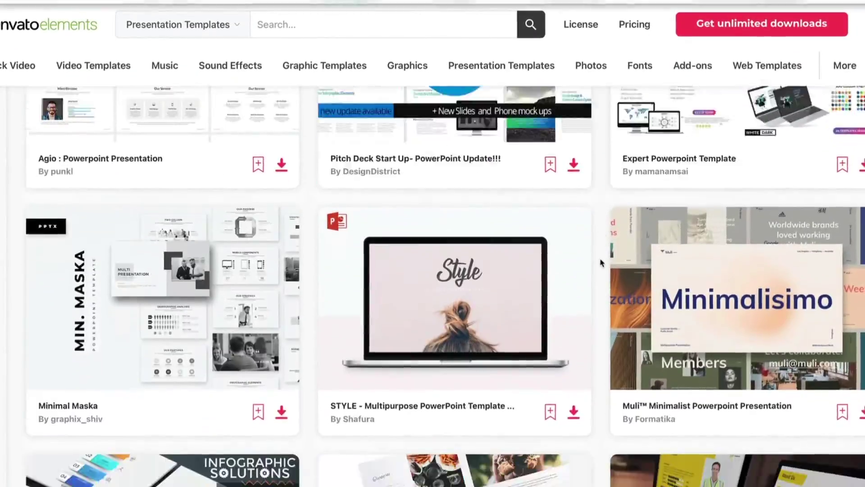
{"action": "scroll", "coordinate": [601, 263], "scroll_direction": "down", "scroll_amount": 15}
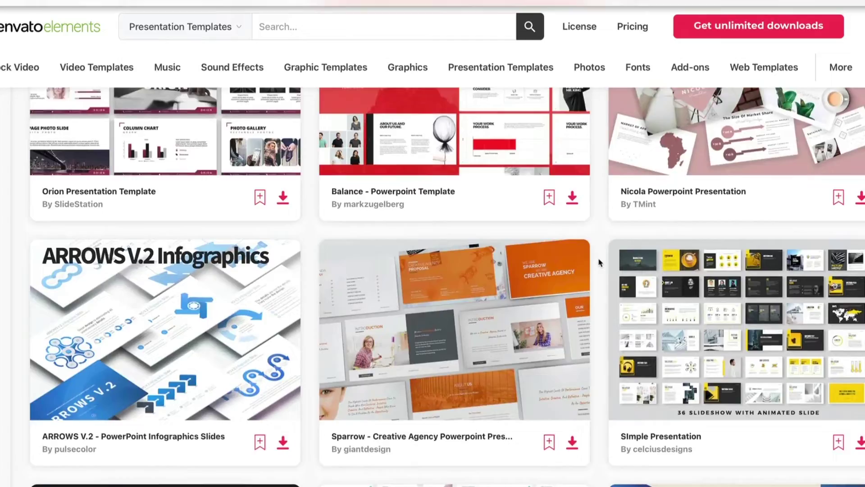
{"action": "scroll", "coordinate": [599, 263], "scroll_direction": "down", "scroll_amount": 15}
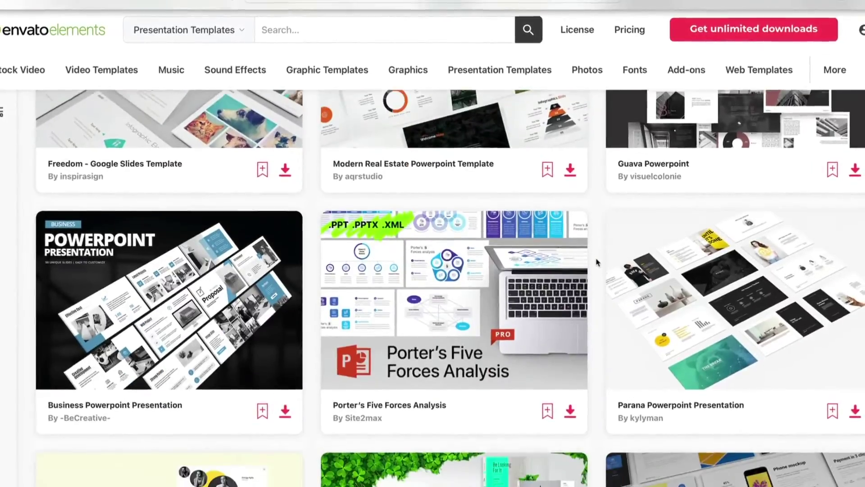
{"action": "scroll", "coordinate": [597, 263], "scroll_direction": "down", "scroll_amount": 8}
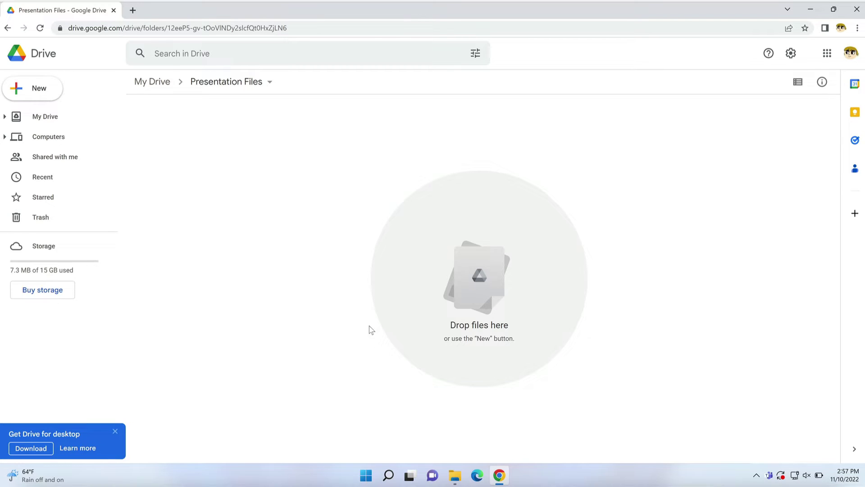
Drag the Presentation .pptx from File Explorer into the Presentation Files Drive folder.
{"action": "left_click", "coordinate": [454, 478]}
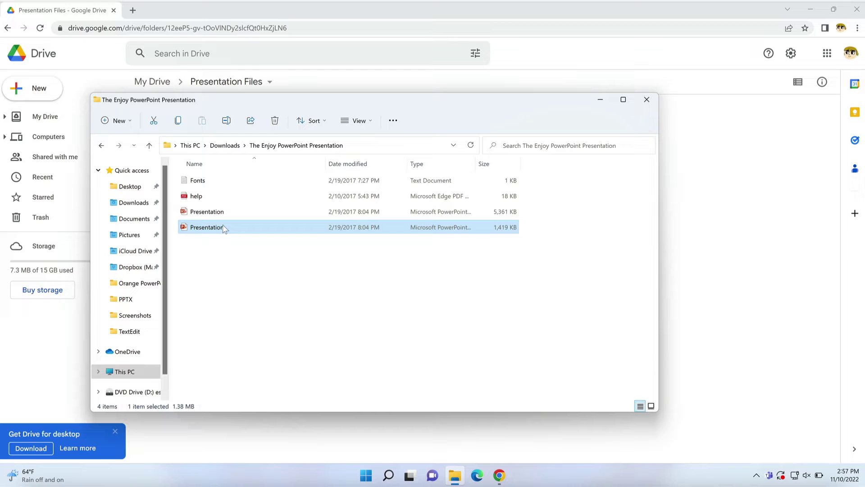
{"action": "left_click_drag", "start_coordinate": [224, 229], "coordinate": [752, 243]}
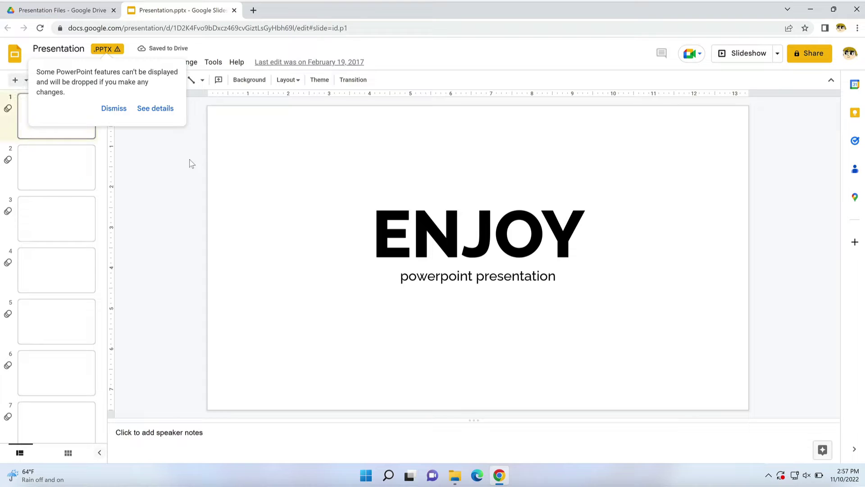
Dismiss the PowerPoint compatibility notice and move down through the slides.
{"action": "left_click", "coordinate": [113, 108]}
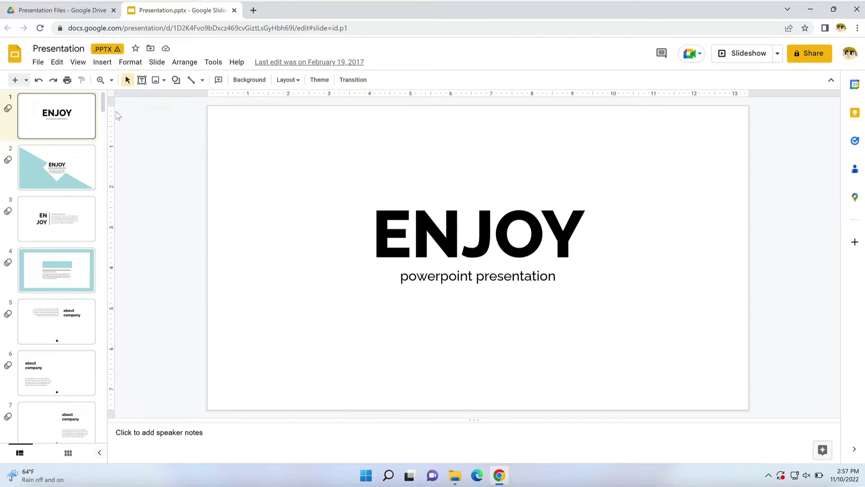
{"action": "key", "text": "Down"}
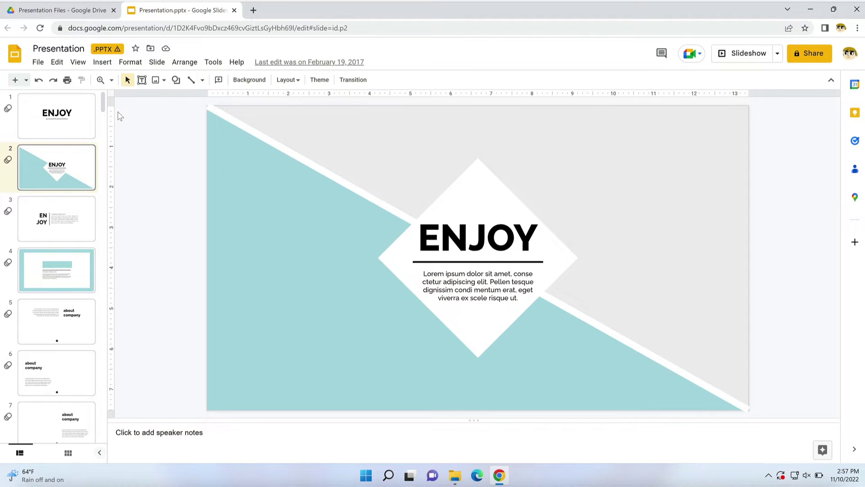
{"action": "key", "text": "Down"}
{"action": "key", "text": "Down"}
{"action": "key", "text": "Down"}
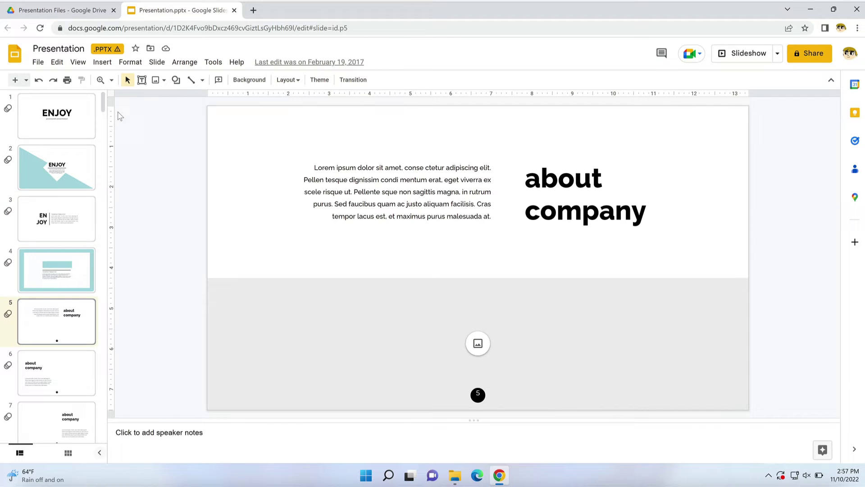
Change the slide 5 title from 'about company' to 'Build Slides'.
{"action": "double_click", "coordinate": [539, 186]}
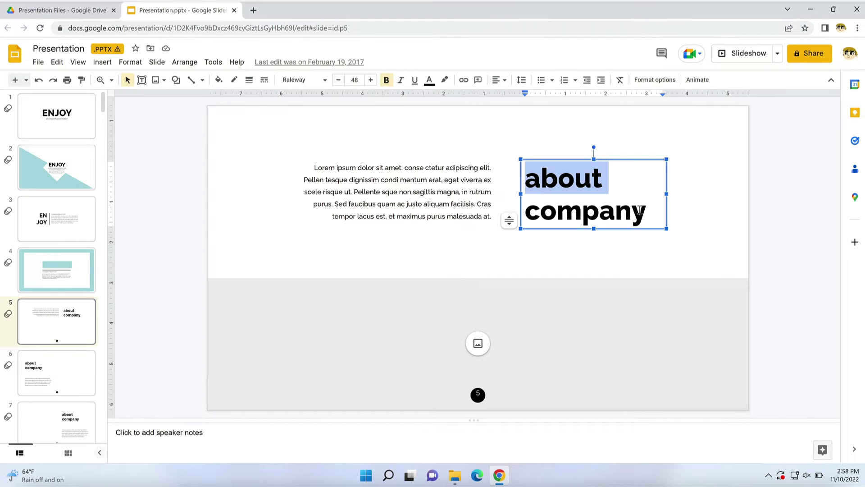
{"action": "left_click_drag", "start_coordinate": [646, 215], "coordinate": [524, 178]}
{"action": "type", "text": "B"}
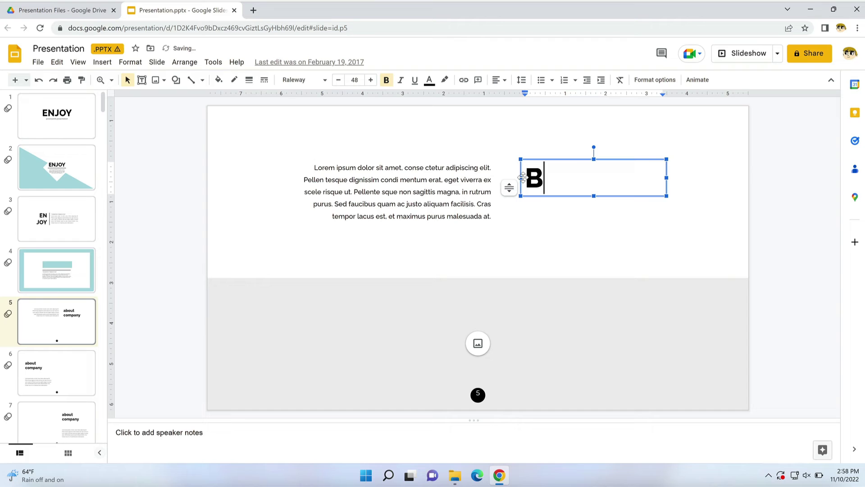
{"action": "type", "text": "uild Slides"}
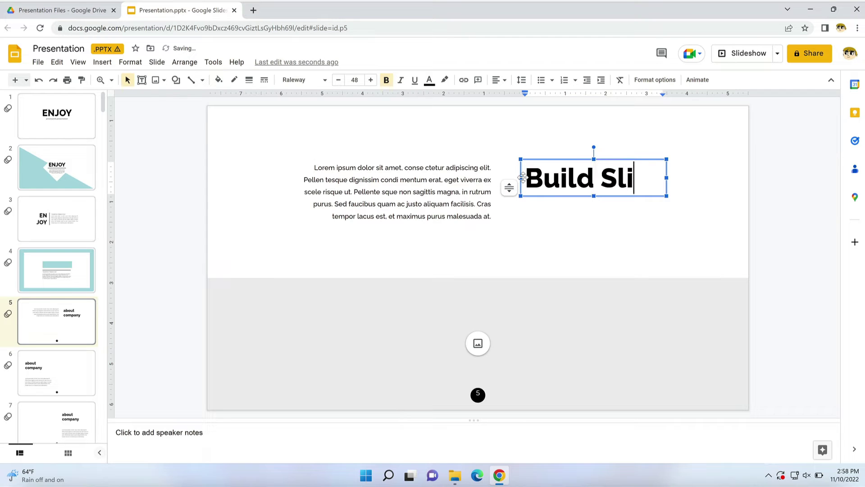
{"action": "left_click", "coordinate": [489, 155]}
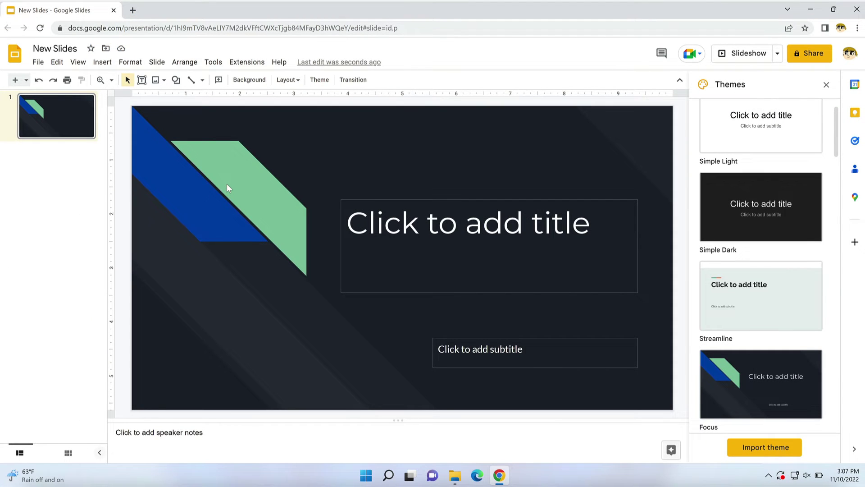
Upload the smaller Presentation file from The Enjoy PowerPoint Presentation folder through File > Open.
{"action": "left_click", "coordinate": [44, 67]}
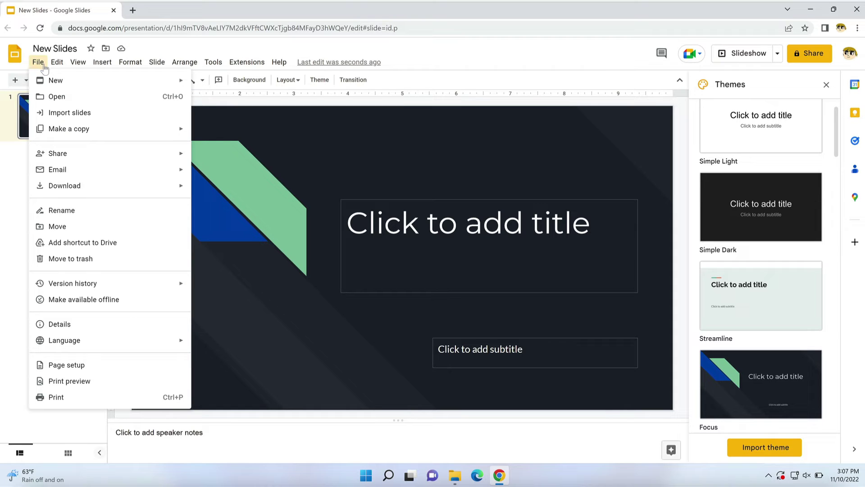
{"action": "left_click", "coordinate": [70, 97]}
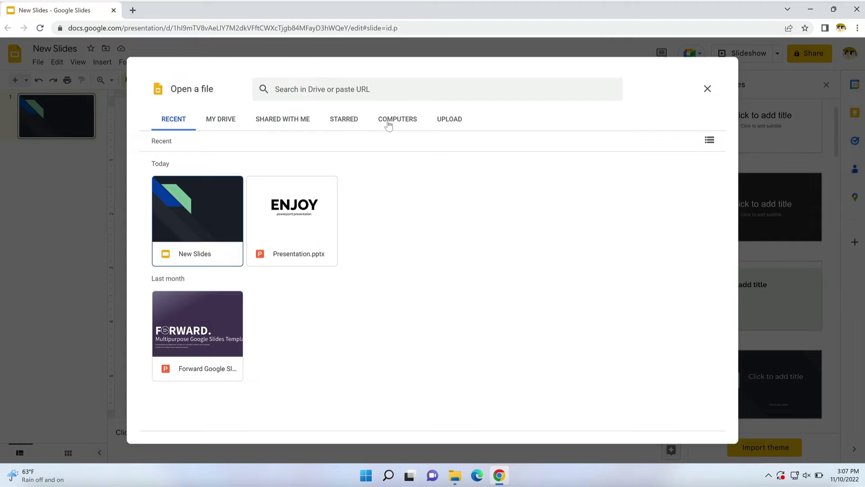
{"action": "left_click", "coordinate": [439, 119]}
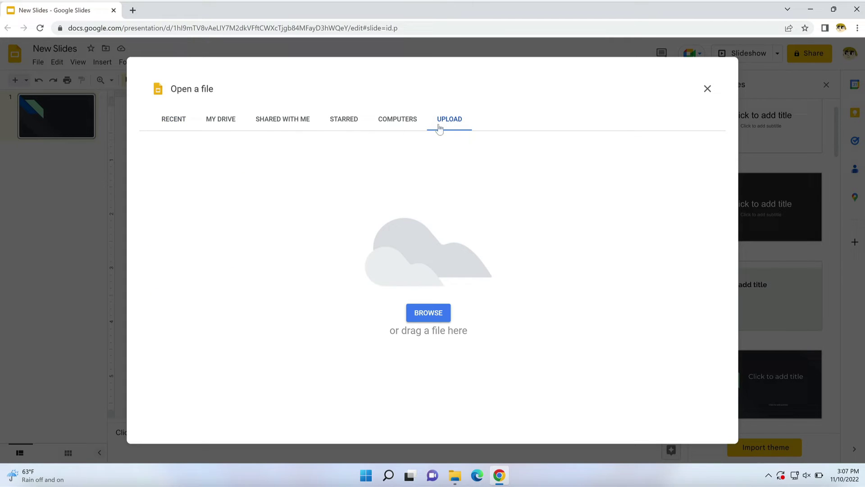
{"action": "left_click", "coordinate": [430, 313]}
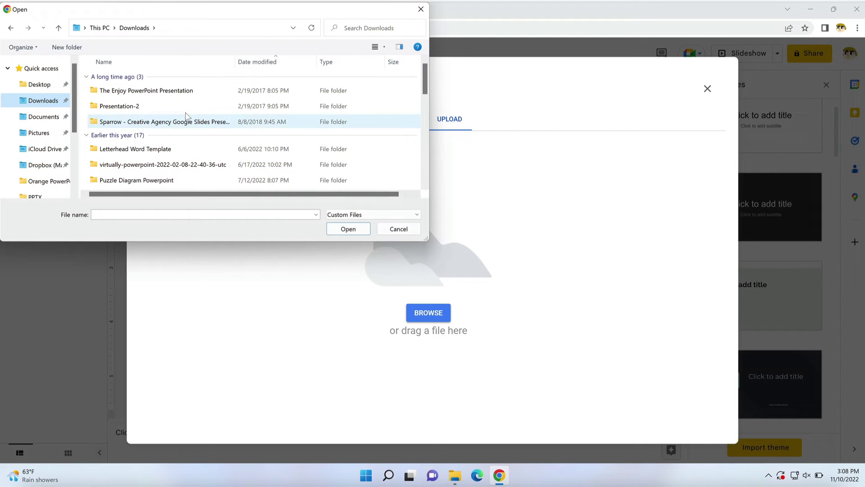
{"action": "double_click", "coordinate": [180, 97]}
{"action": "left_click", "coordinate": [175, 95]}
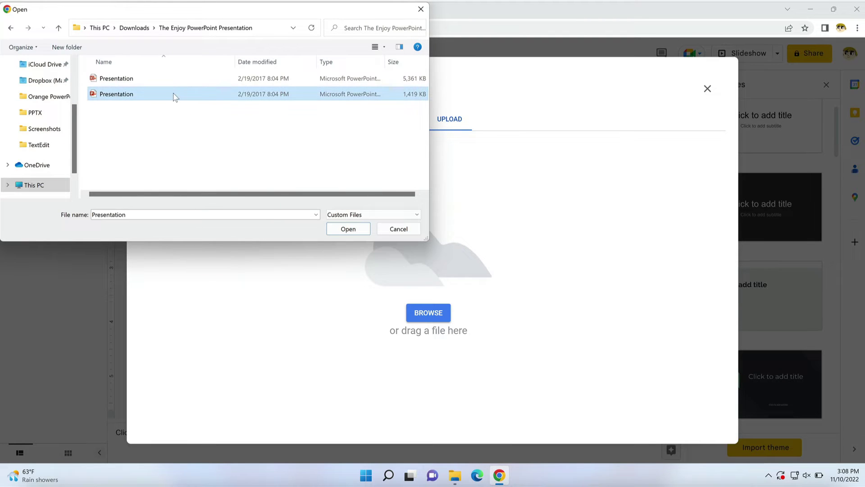
{"action": "left_click", "coordinate": [341, 229]}
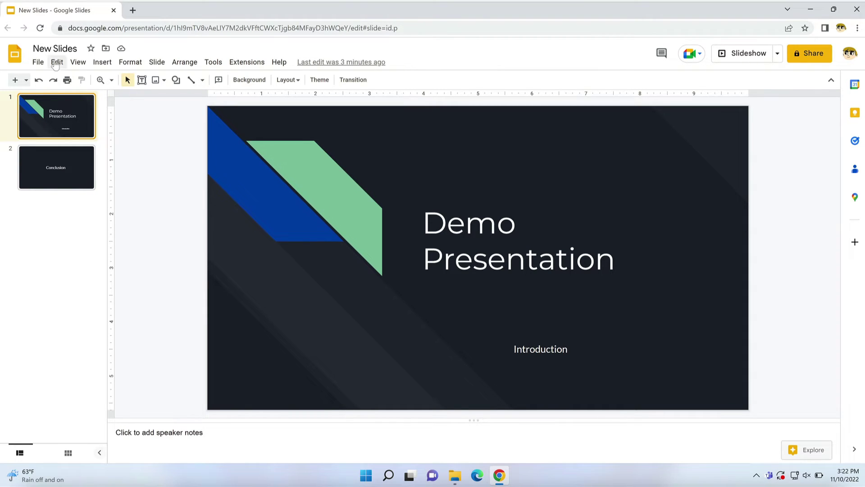
Load the second Presentation file from the computer into the Import slides dialog.
{"action": "left_click", "coordinate": [38, 63]}
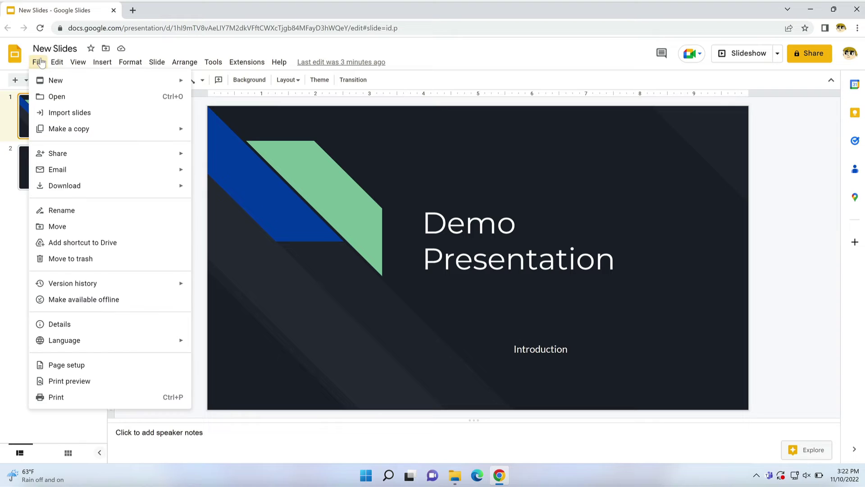
{"action": "left_click", "coordinate": [69, 112]}
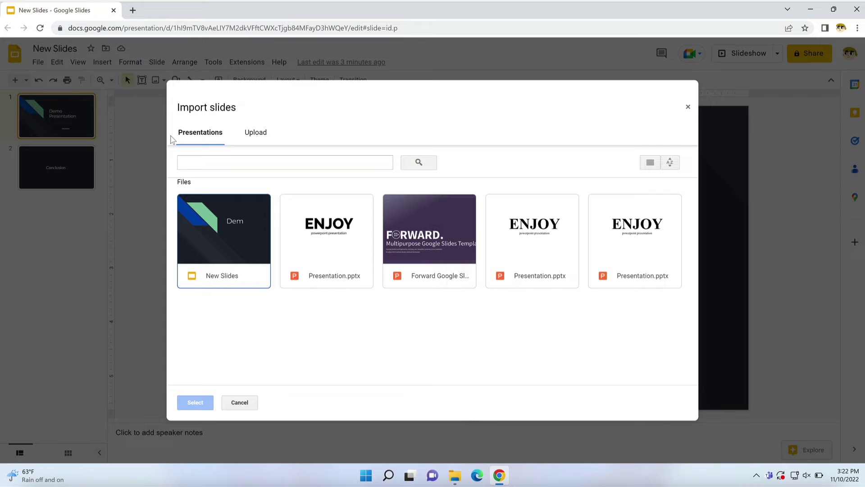
{"action": "left_click", "coordinate": [256, 132]}
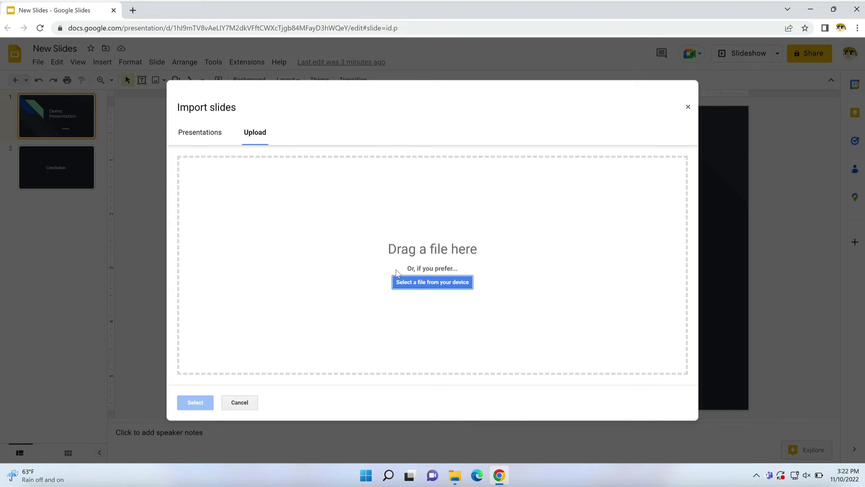
{"action": "left_click", "coordinate": [403, 279]}
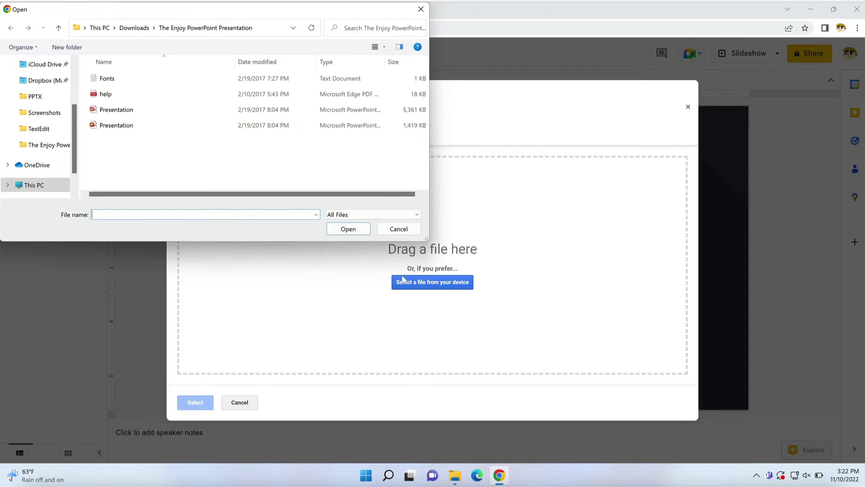
{"action": "left_click", "coordinate": [361, 129]}
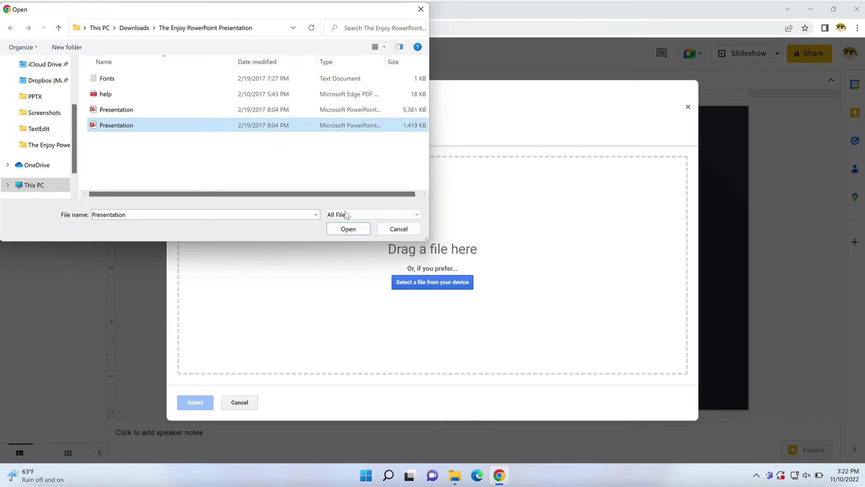
{"action": "left_click", "coordinate": [348, 229]}
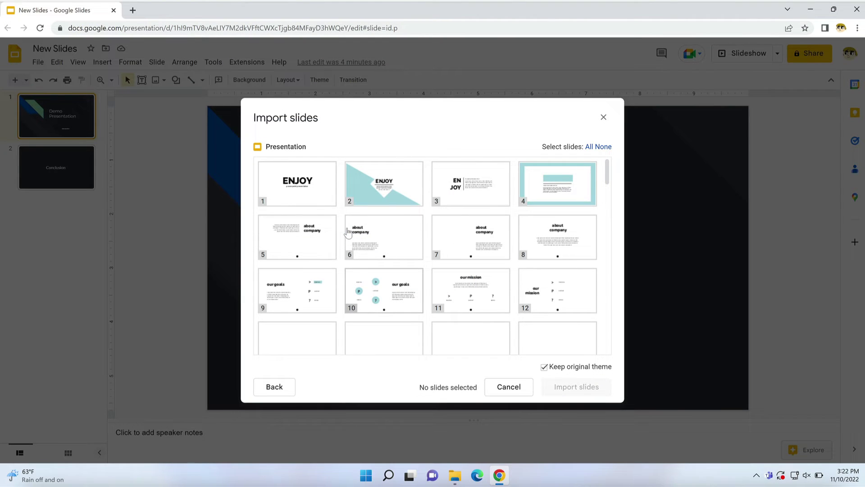
Import slides 2, 3 and 4, then step through them to the Conclusion slide.
{"action": "left_click", "coordinate": [379, 204]}
{"action": "left_click", "coordinate": [444, 198]}
{"action": "left_click", "coordinate": [546, 198]}
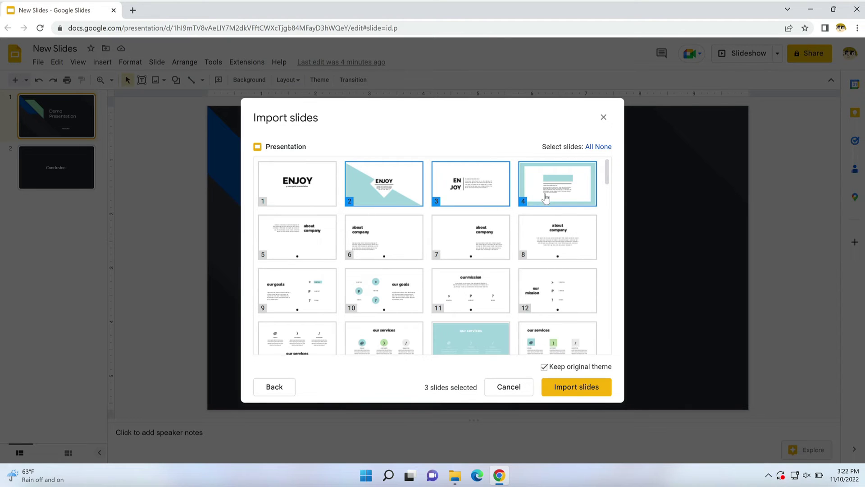
{"action": "left_click", "coordinate": [572, 384]}
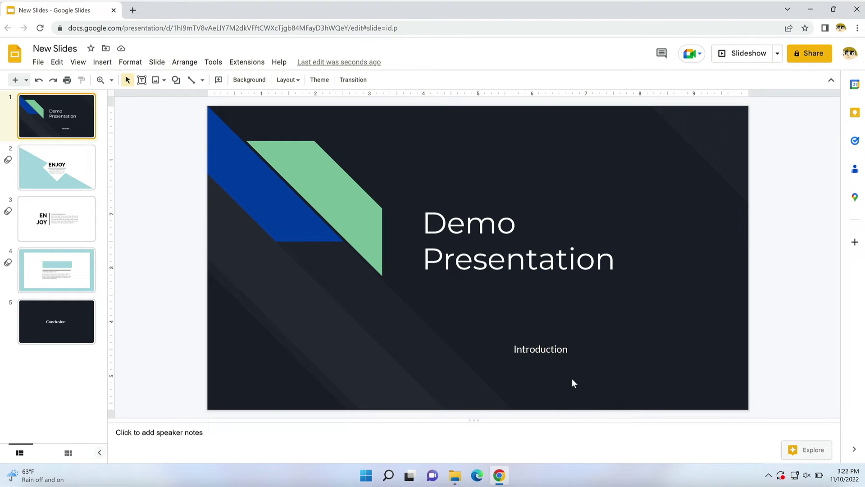
{"action": "key", "text": "Down"}
{"action": "key", "text": "Down"}
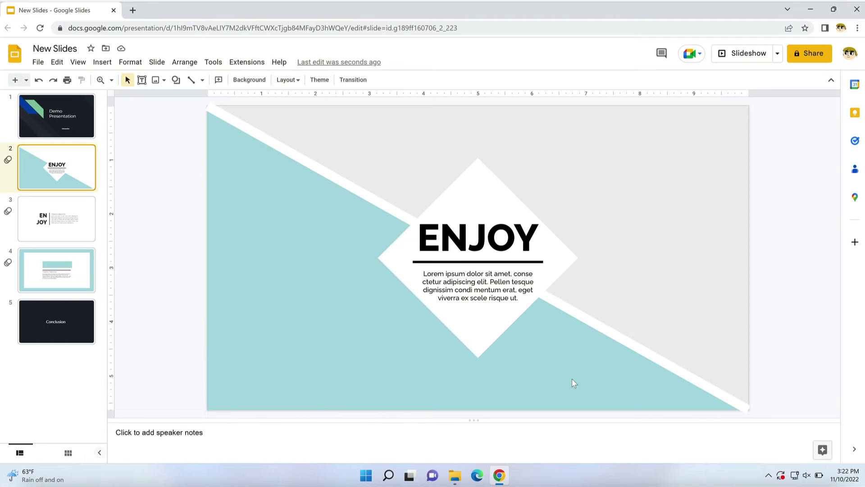
{"action": "key", "text": "Down"}
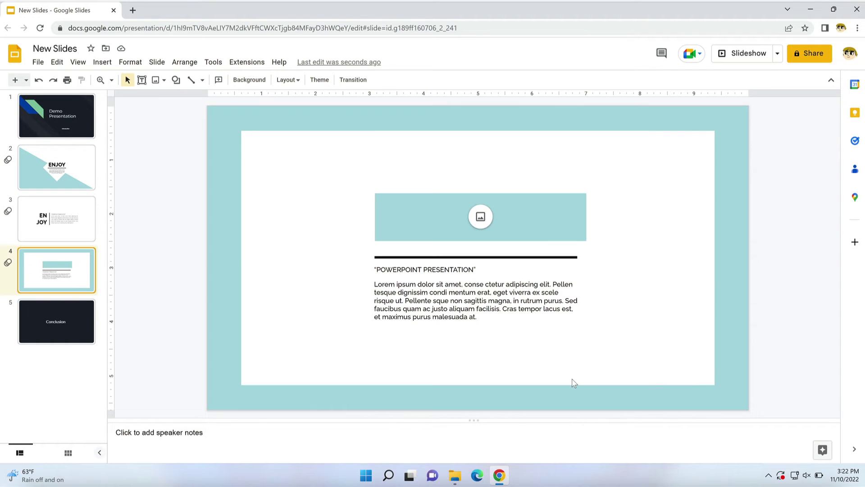
{"action": "key", "text": "Down"}
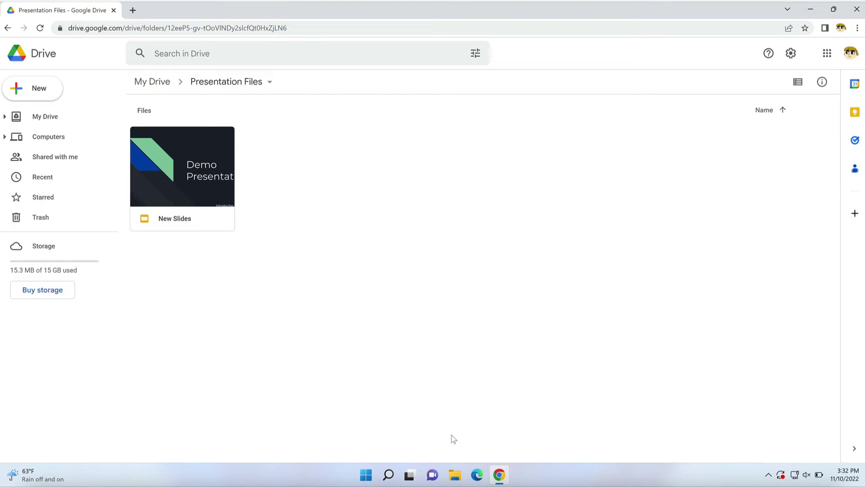
Drag OpenOffice Demo.odp from File Explorer into Presentation Files and open the uploaded file.
{"action": "left_click", "coordinate": [455, 475]}
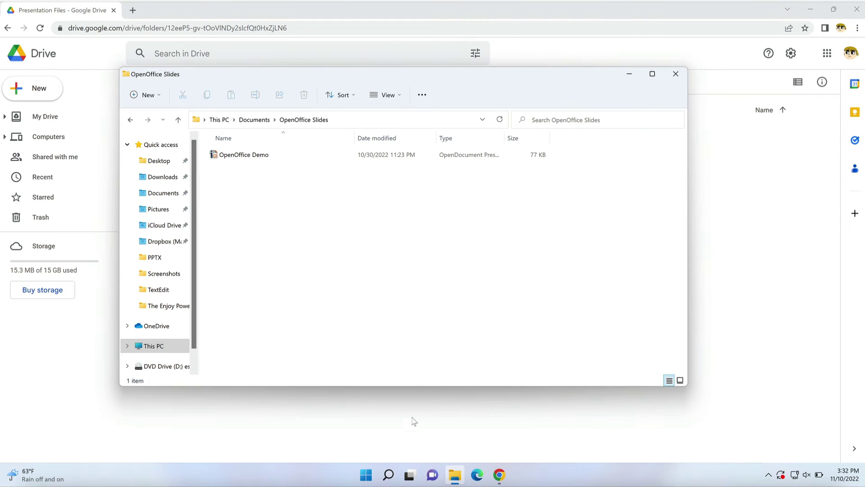
{"action": "left_click_drag", "start_coordinate": [256, 156], "coordinate": [756, 220]}
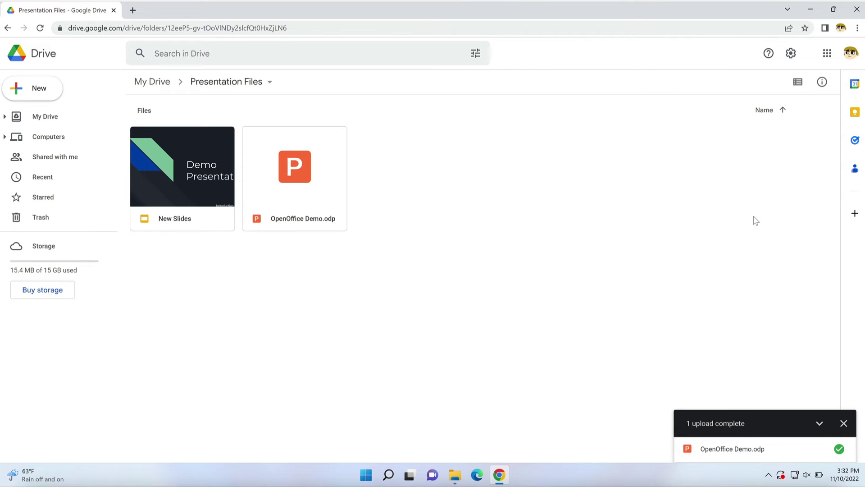
{"action": "double_click", "coordinate": [316, 169]}
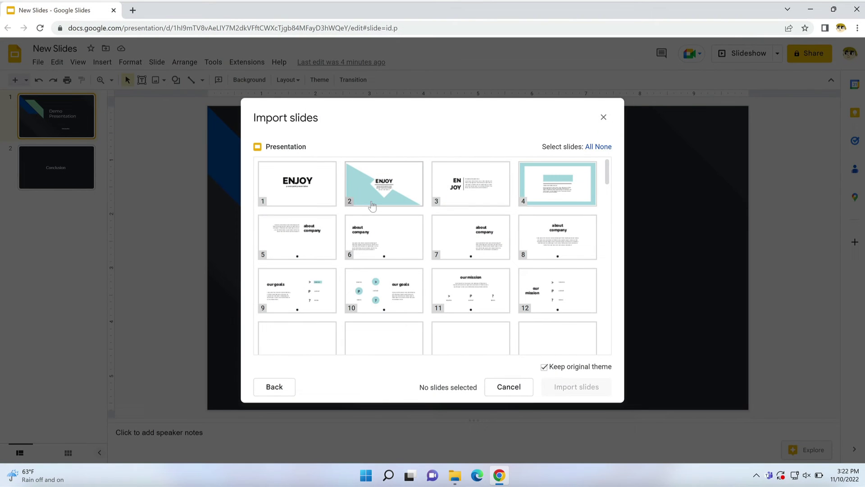
Select slides 2, 3 and 4 and import them into the deck.
{"action": "left_click", "coordinate": [373, 204]}
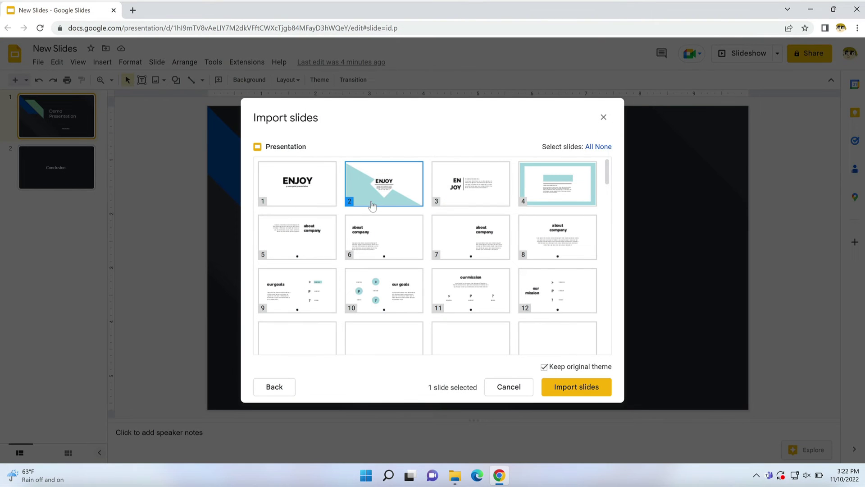
{"action": "left_click", "coordinate": [436, 199]}
{"action": "left_click", "coordinate": [546, 197]}
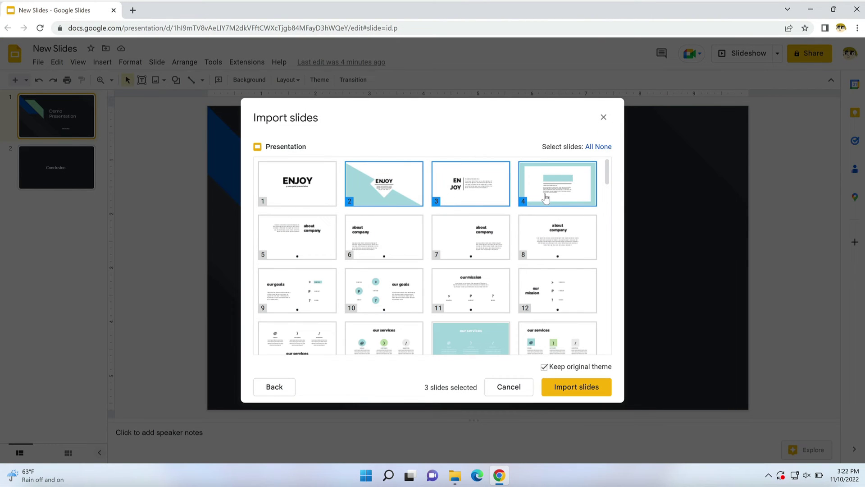
{"action": "left_click", "coordinate": [573, 383]}
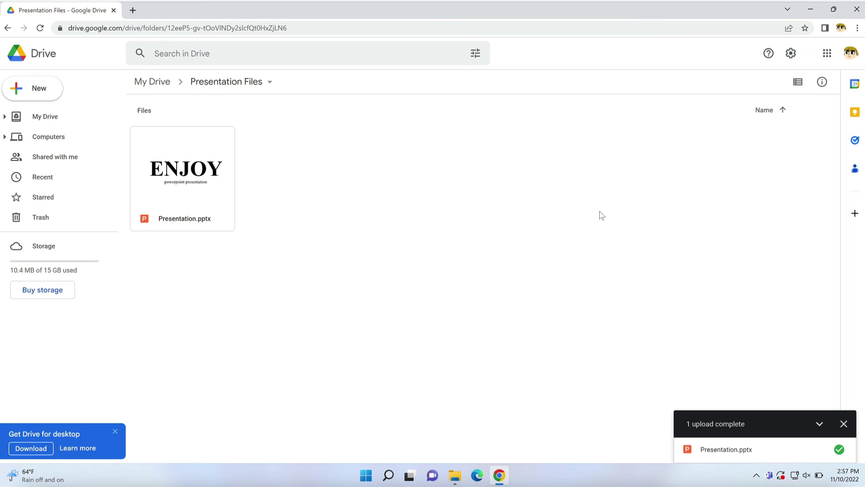
Open Presentation.pptx from Drive, dismiss the unsupported-features notice, and advance to the next slide.
{"action": "left_click", "coordinate": [218, 156]}
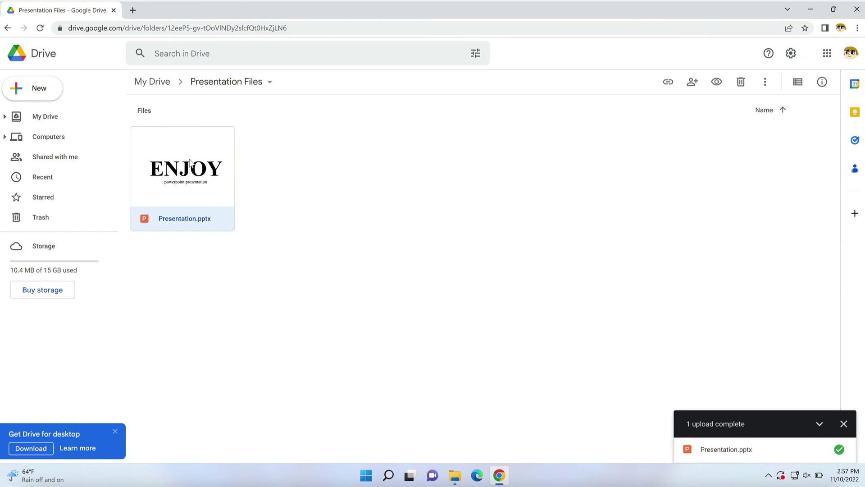
{"action": "double_click", "coordinate": [189, 162]}
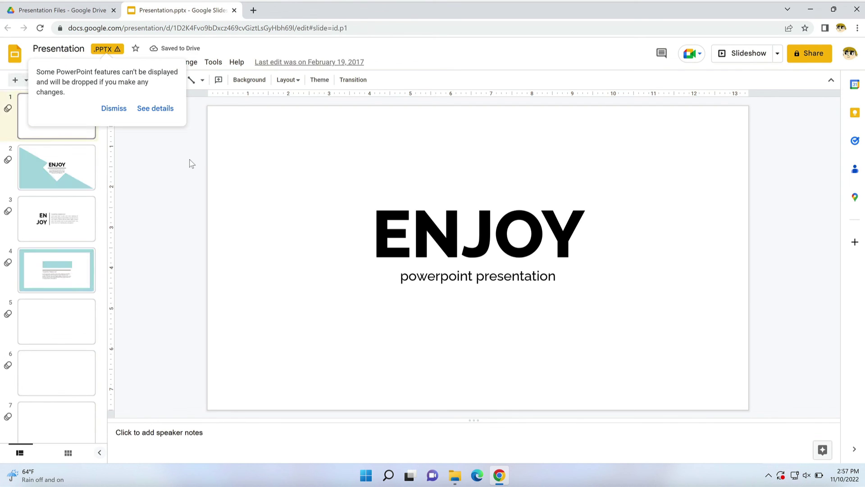
{"action": "left_click", "coordinate": [115, 109]}
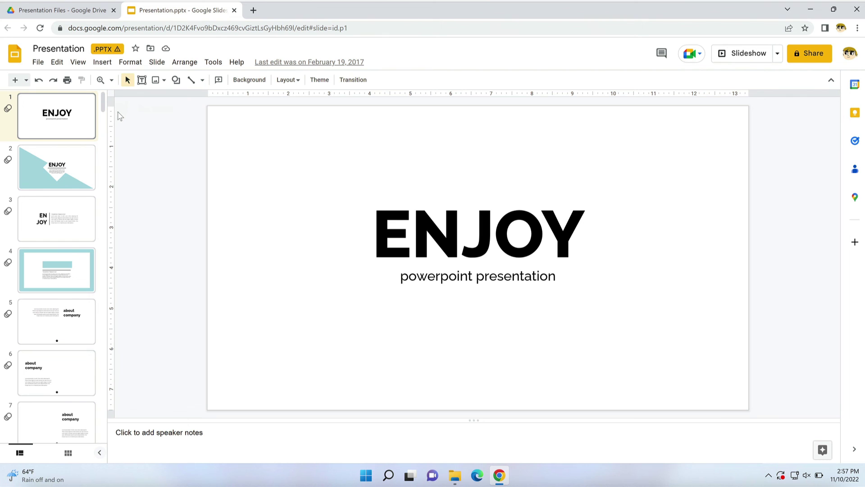
{"action": "key", "text": "Down"}
{"action": "key", "text": "Down"}
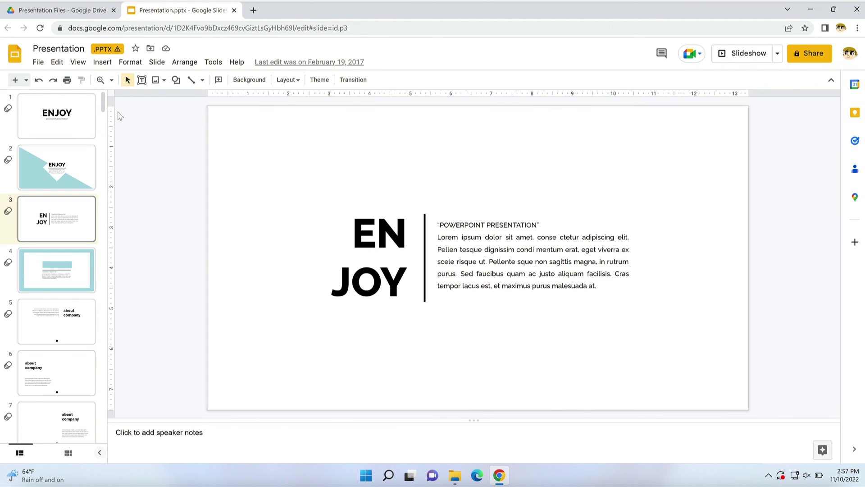